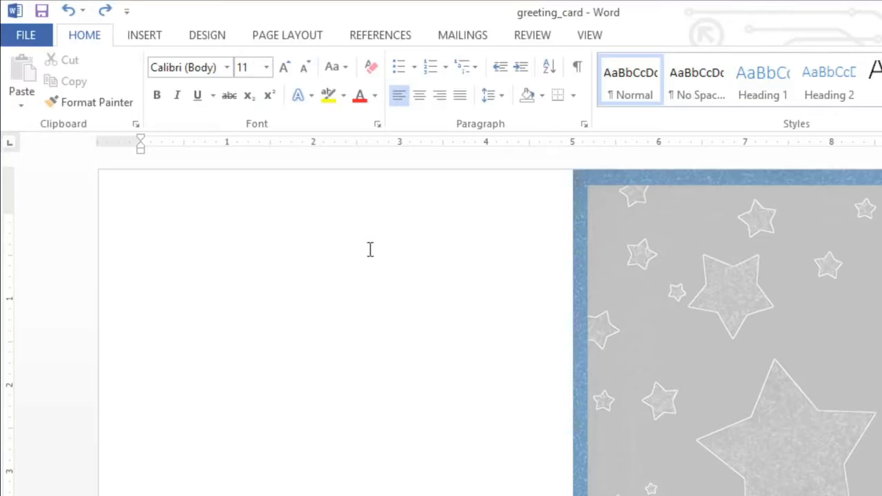
Step: Draw an up ribbon banner about 1.31" high and 4.61" wide across the upper part of the starry card front
left_click(141, 41)
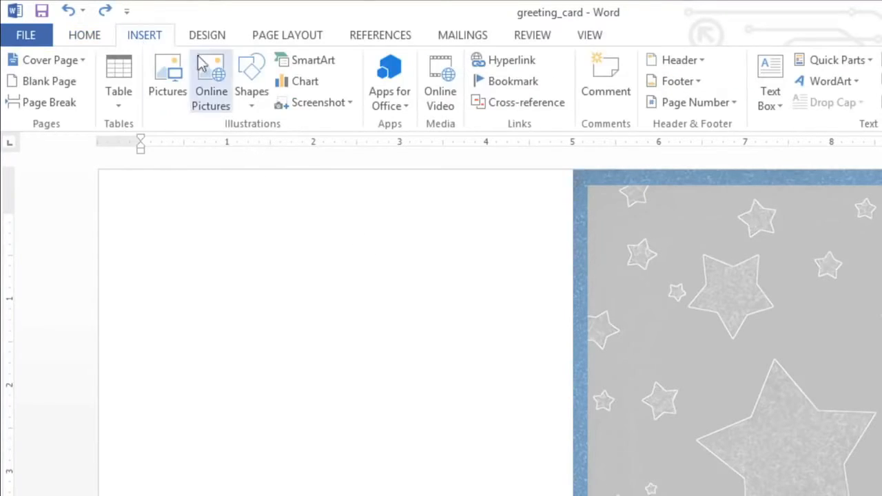
left_click(241, 73)
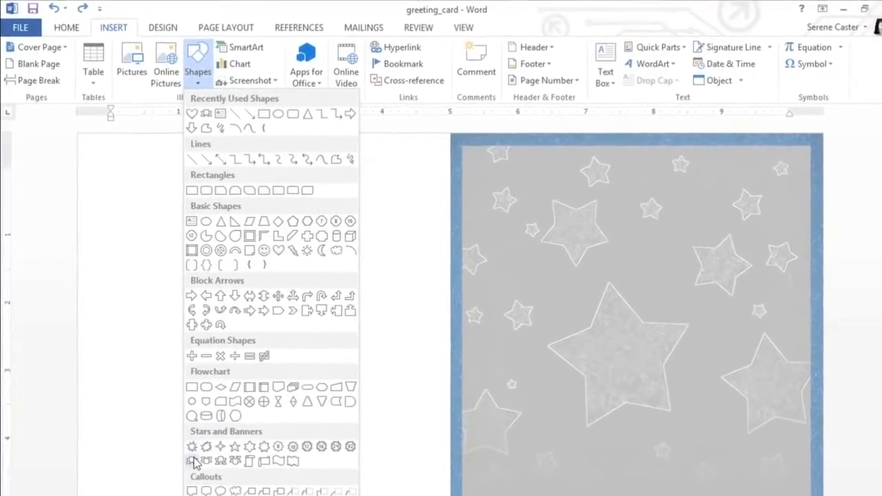
left_click(190, 455)
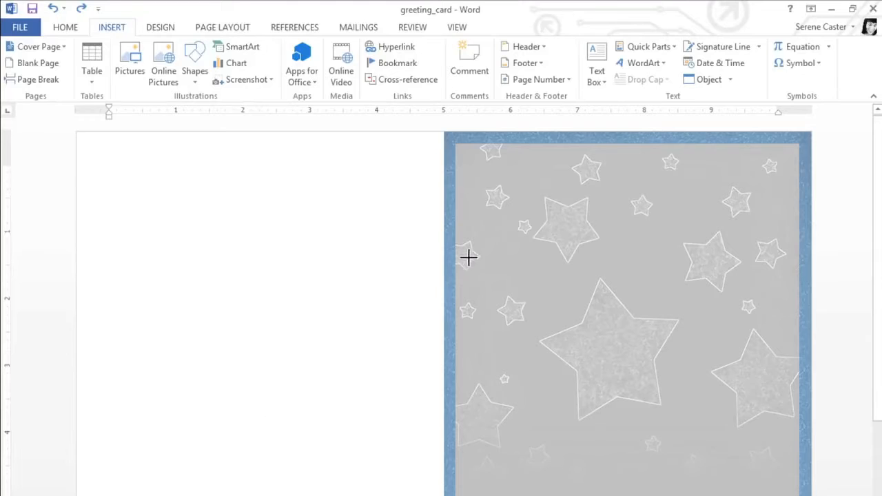
mouse_move(471, 250)
left_mouse_down()
mouse_move(533, 292)
mouse_move(600, 311)
mouse_move(781, 338)
left_mouse_up()
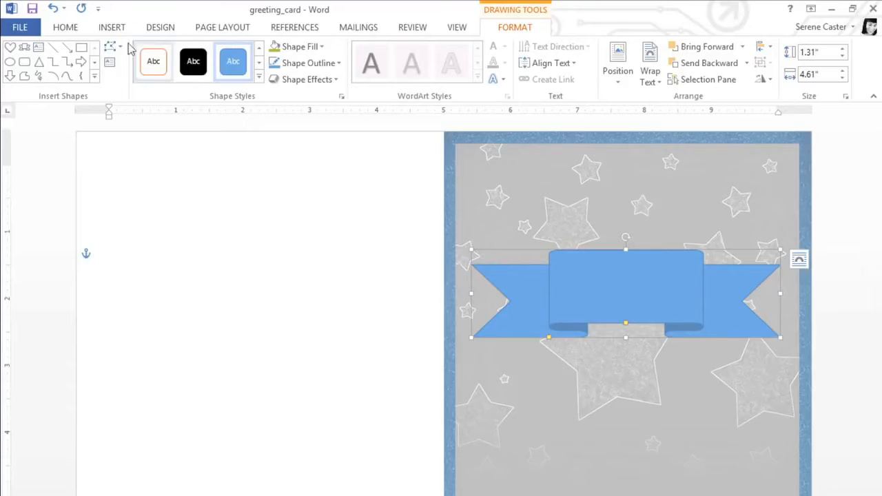
Step: Draw a heart shape over the middle of the ribbon, extending above its upper edge
left_click(111, 32)
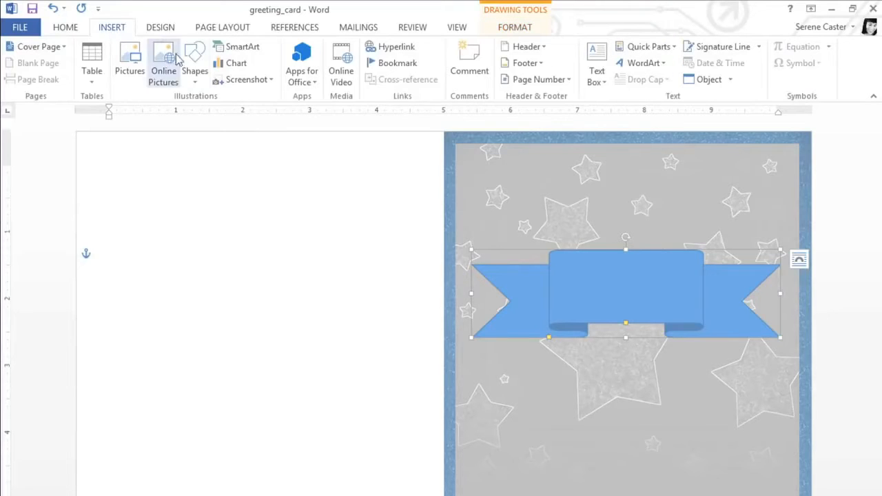
left_click(194, 67)
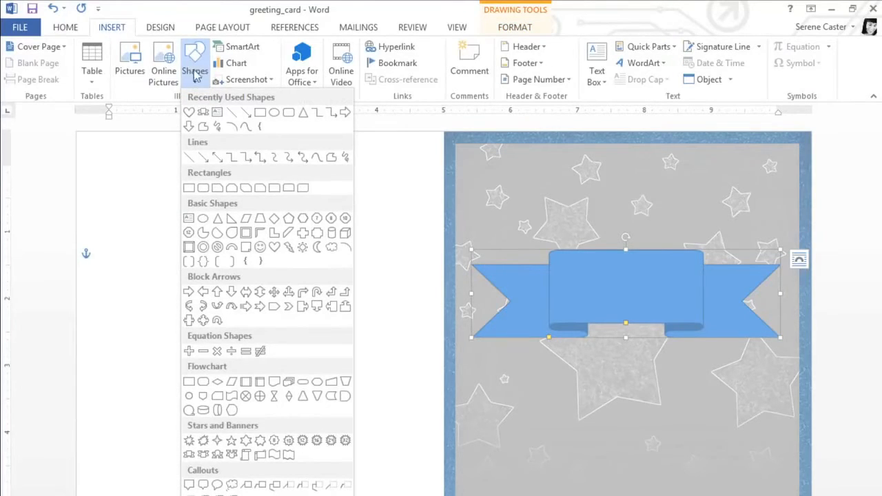
left_click(274, 243)
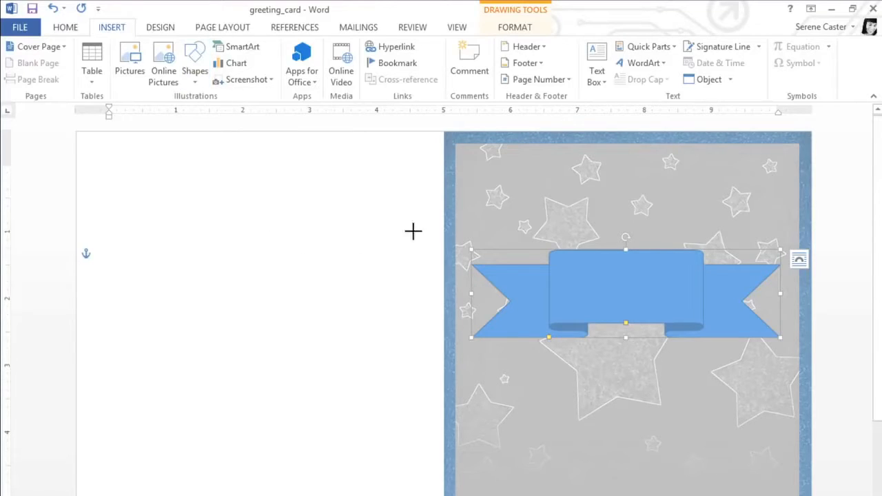
mouse_move(569, 193)
left_mouse_down()
mouse_move(685, 278)
mouse_move(709, 299)
mouse_move(705, 305)
left_mouse_up()
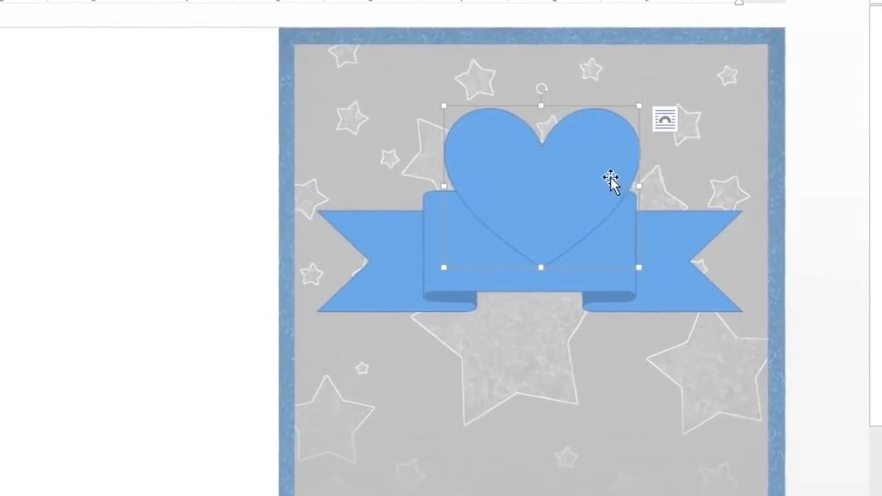
Step: Send the heart backward one level so it sits behind the ribbon
right_click(611, 181)
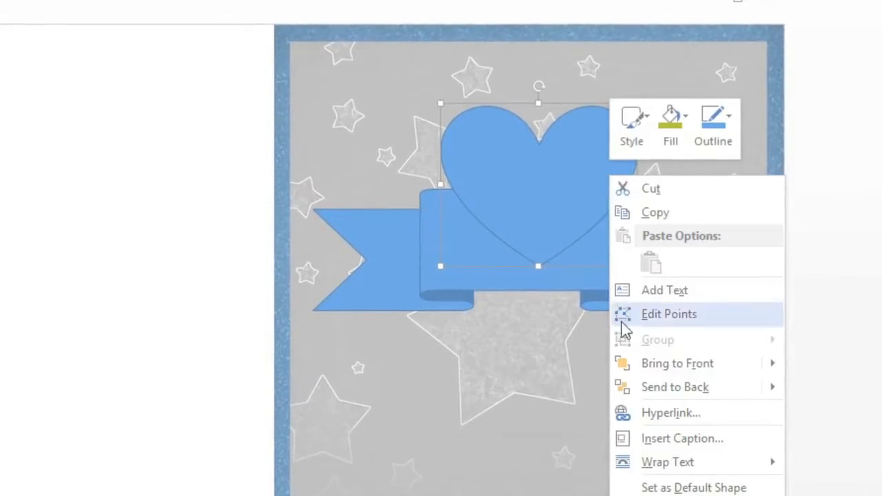
mouse_move(624, 366)
mouse_move(622, 386)
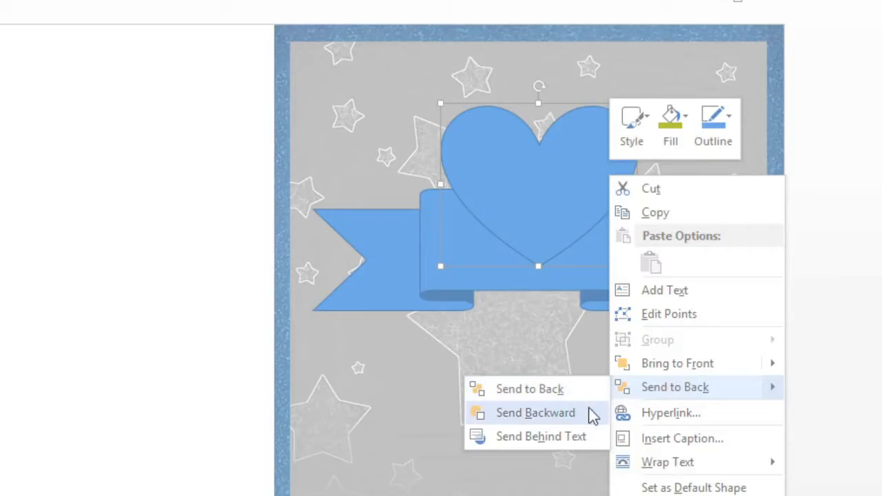
left_click(536, 412)
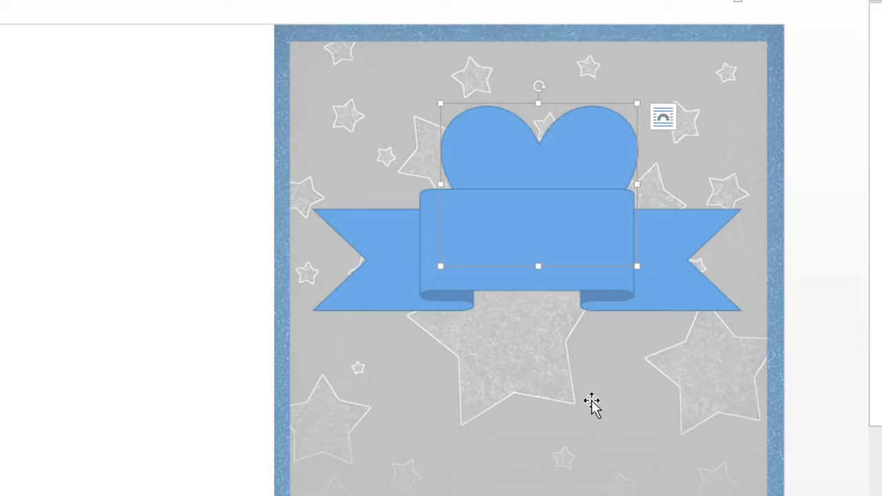
Step: Resize the ribbon to about 0.69" high and 4.49" wide so the heart's tip extends below it
left_click(641, 296)
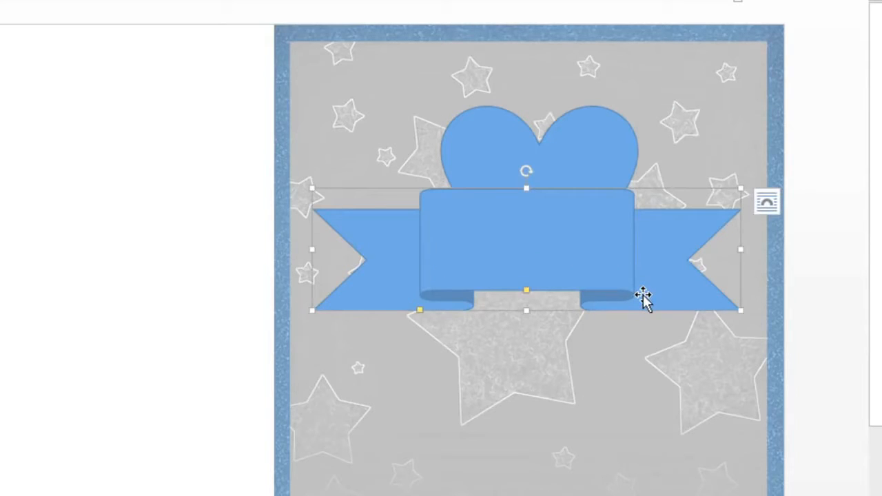
left_click_drag(527, 310, 529, 283)
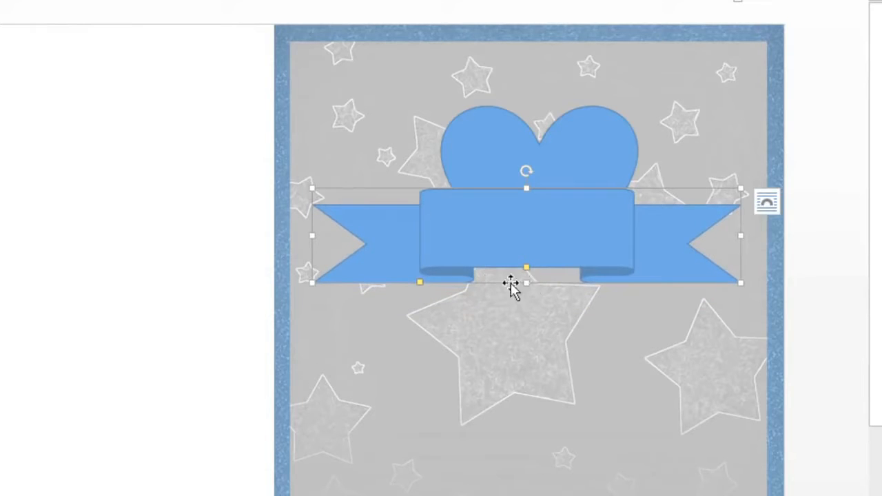
left_click_drag(314, 280, 324, 253)
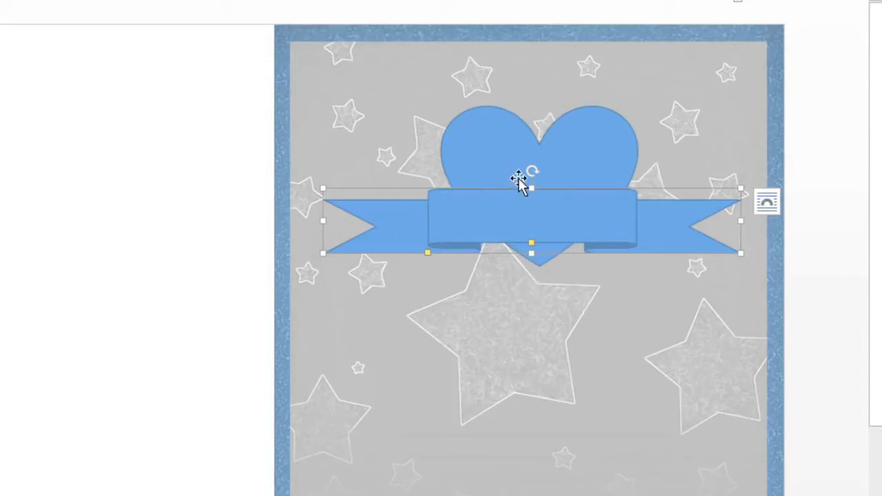
Step: Rotate the ribbon slightly counterclockwise, deepen its folds and widen its central panel
mouse_move(532, 172)
left_mouse_down()
mouse_move(543, 183)
mouse_move(528, 178)
left_mouse_up()
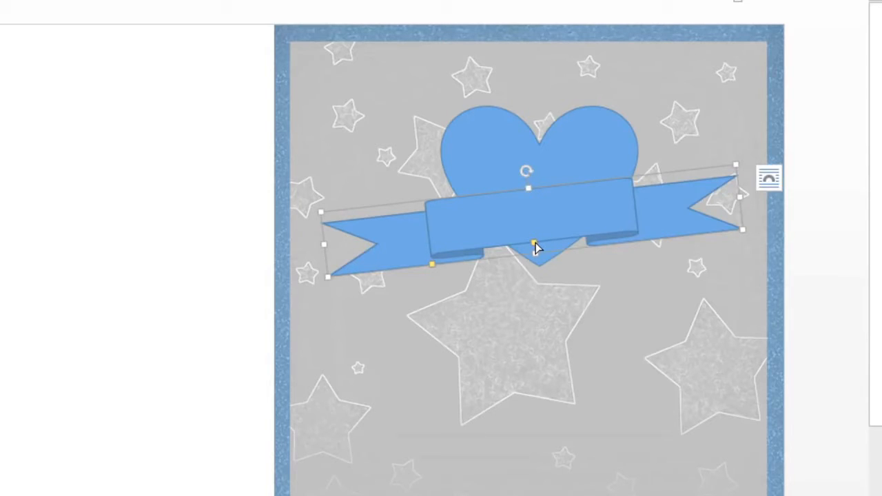
left_click_drag(536, 242, 534, 236)
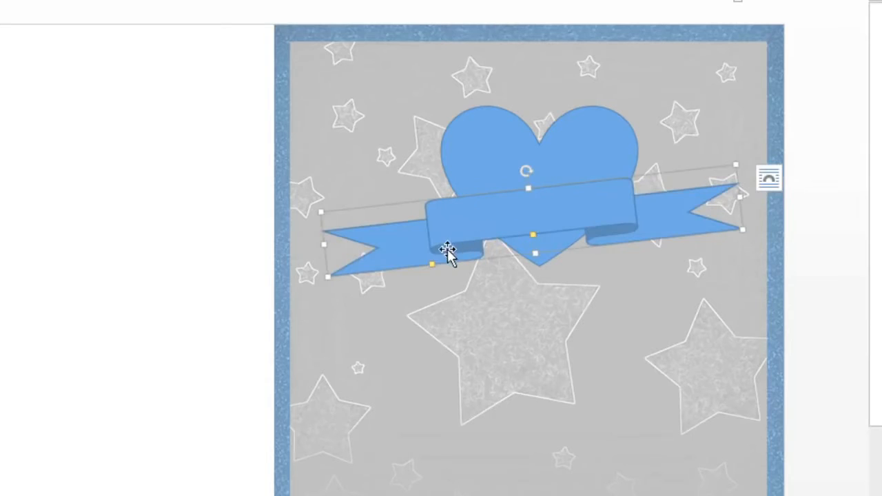
left_click_drag(434, 263, 402, 270)
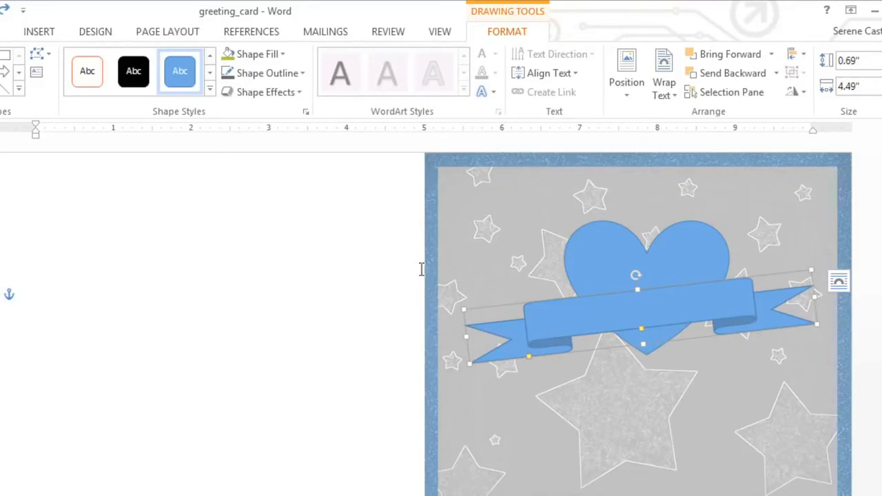
Step: Give the ribbon the light gold gradient shape style and a dark gray outline
left_click(210, 93)
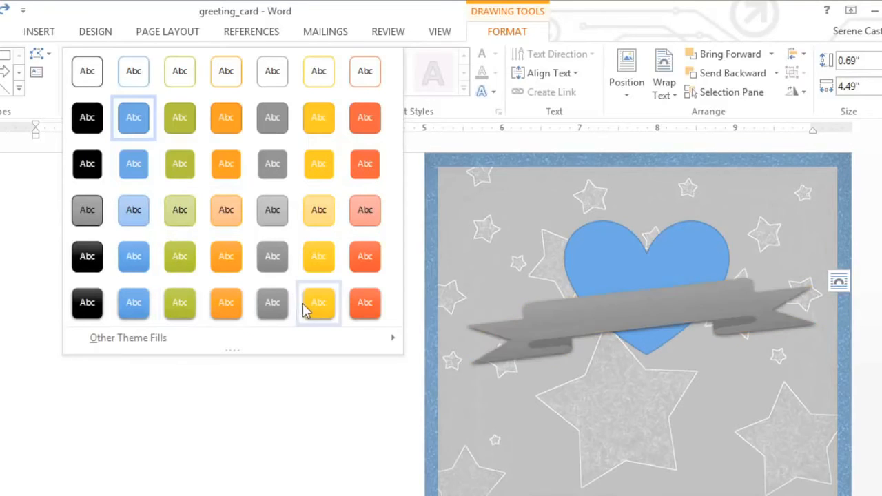
left_click(319, 210)
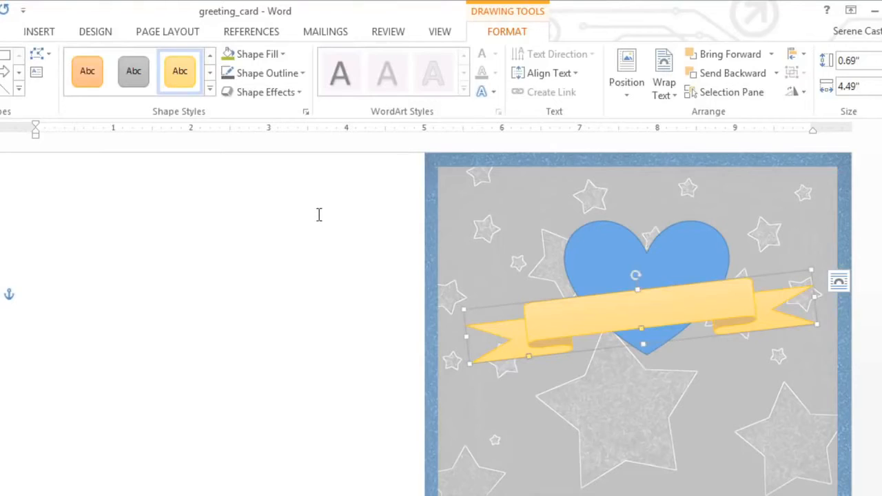
left_click(265, 76)
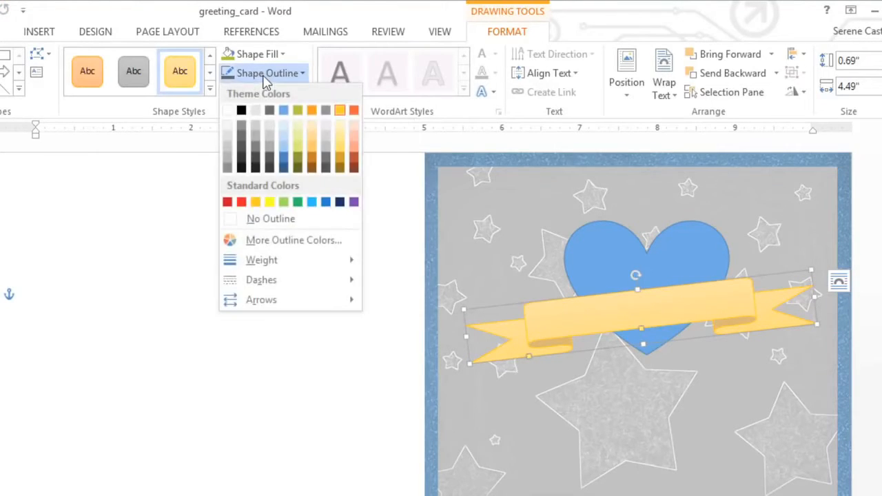
left_click(241, 138)
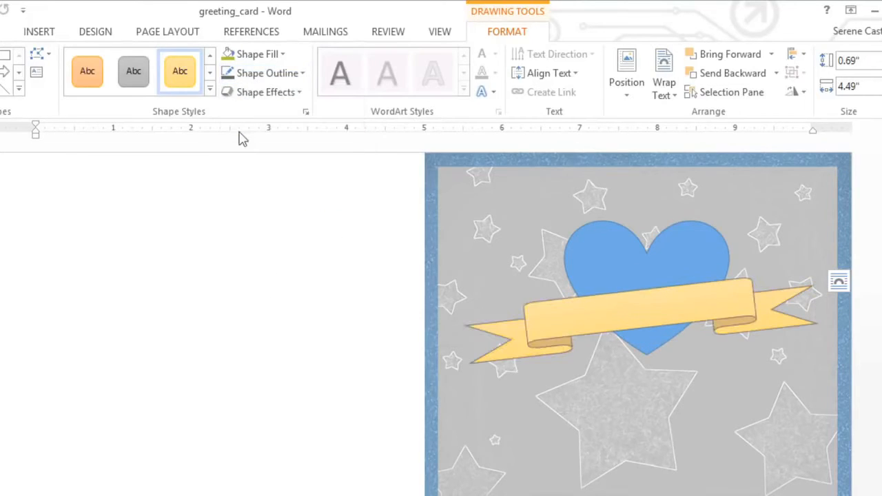
Step: Add the first Outer shadow preset to the ribbon
left_click(253, 103)
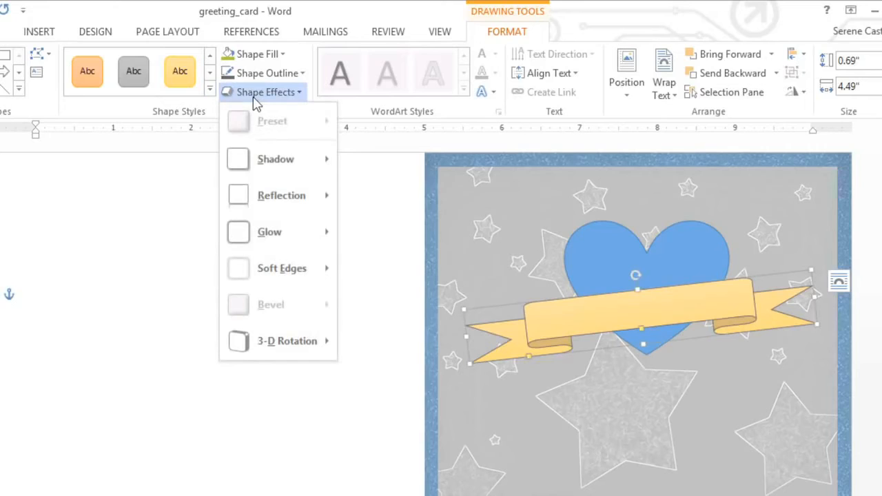
mouse_move(265, 159)
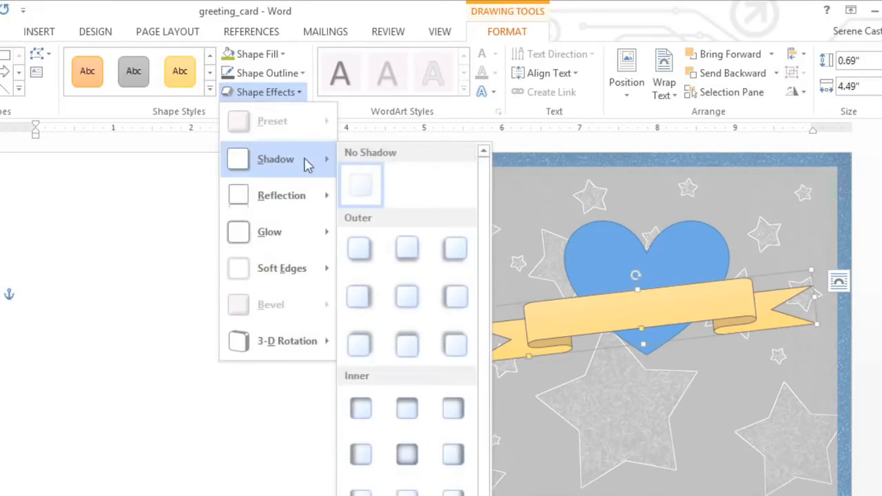
left_click(360, 246)
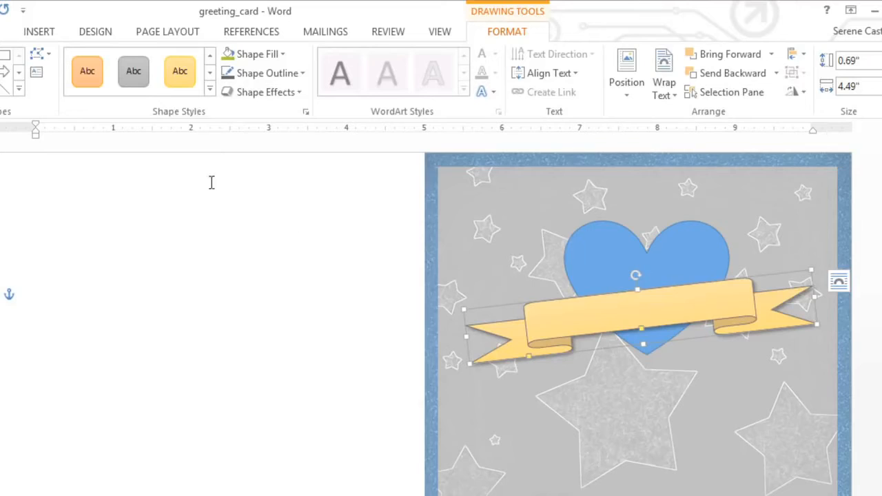
Step: Change the banner's shape to the curved up ribbon from Stars and Banners
left_click(39, 62)
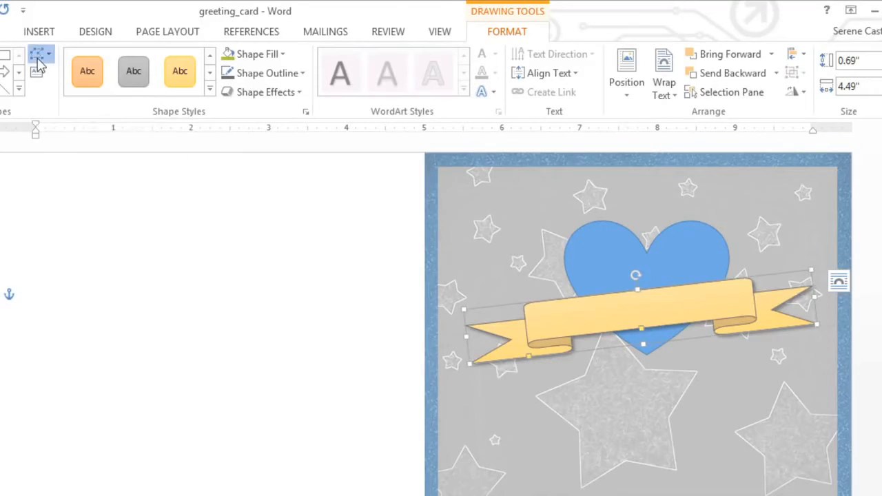
mouse_move(44, 76)
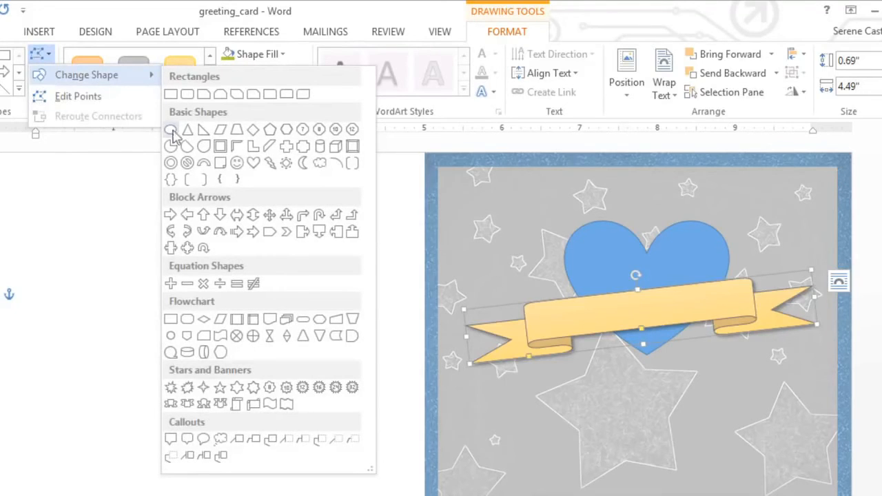
left_click(203, 403)
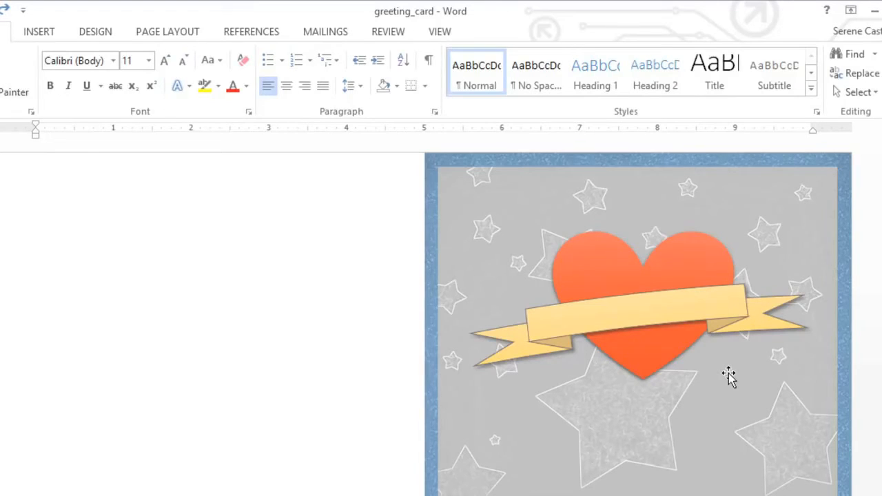
Step: Give the heart the fourth bevel preset of the first Bevel row and the Perspective Heroic Extreme Right 3-D rotation
left_click(678, 340)
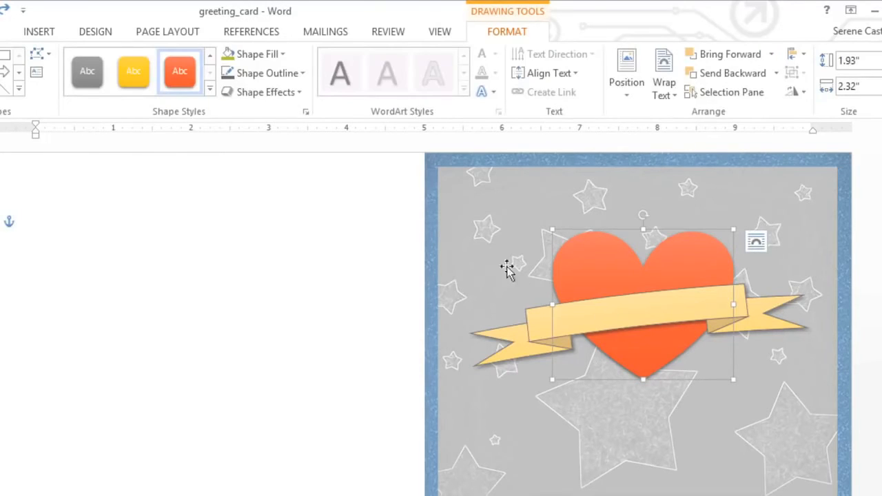
left_click(241, 96)
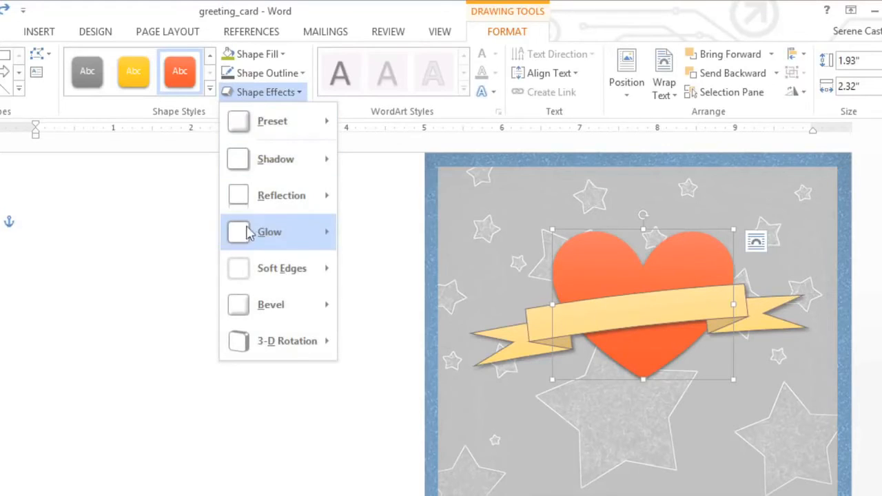
mouse_move(246, 306)
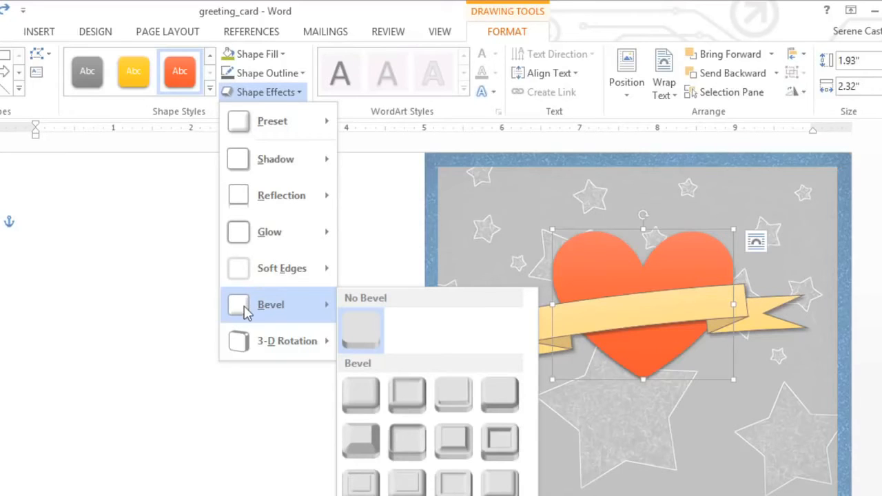
mouse_move(244, 343)
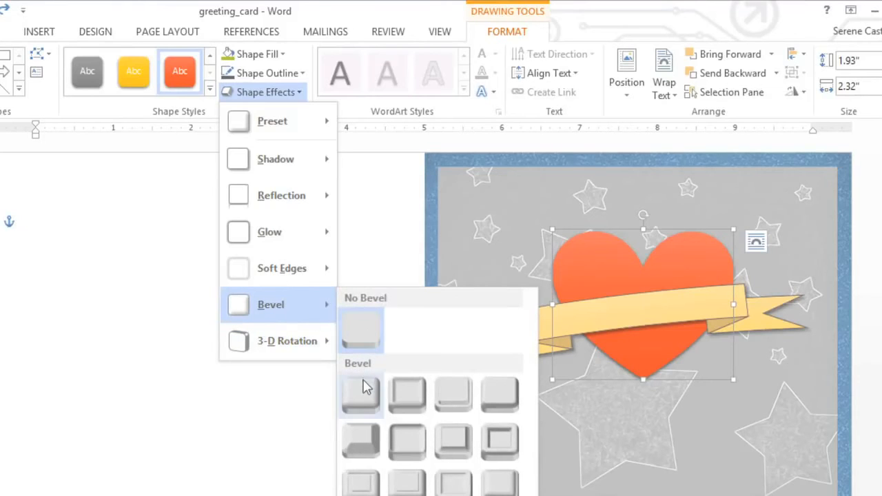
left_click(484, 390)
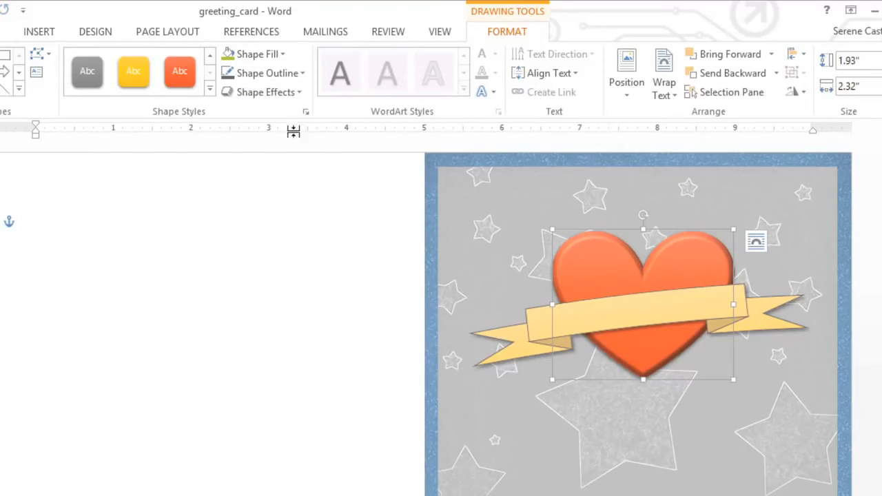
left_click(267, 92)
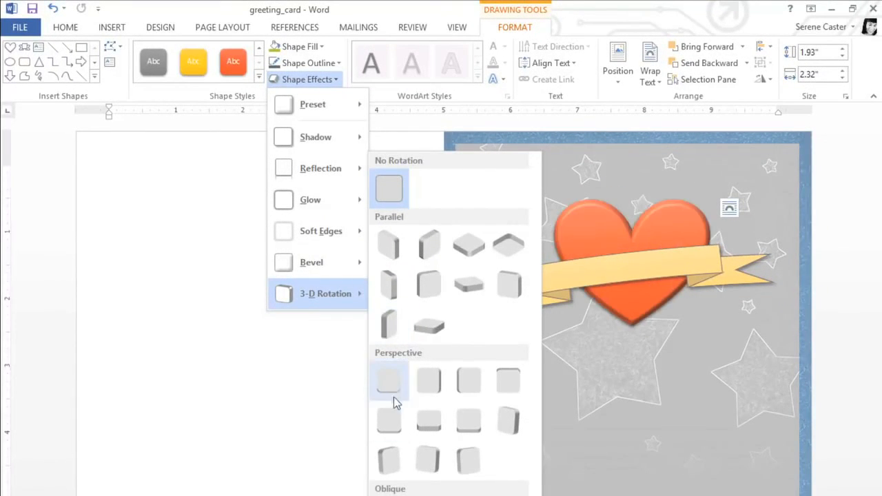
left_click(462, 460)
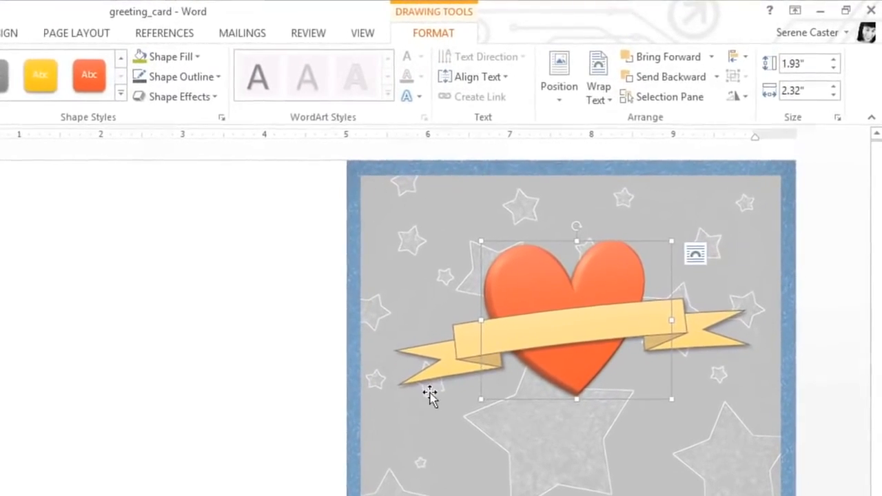
Step: Add the text HAPPY MOTHER'S DAY to the ribbon and finish the text editing
left_click(437, 373)
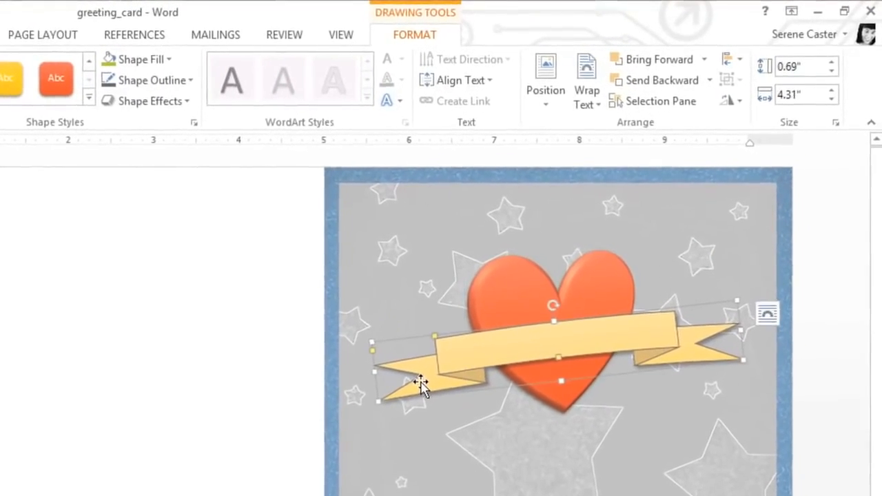
type("HAPPY MOTHER'S DAY")
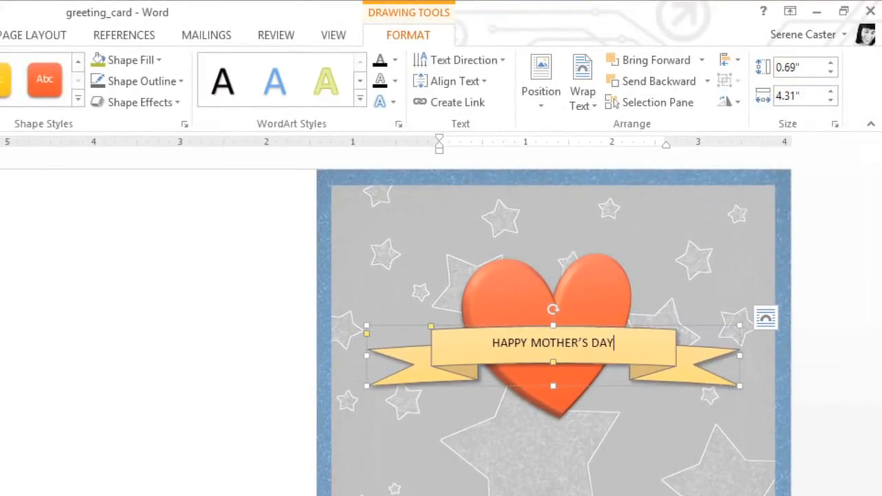
left_click(437, 452)
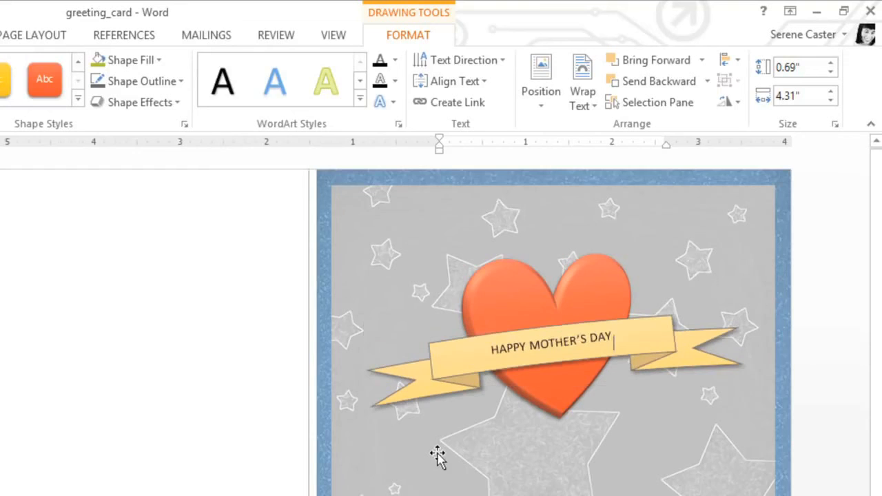